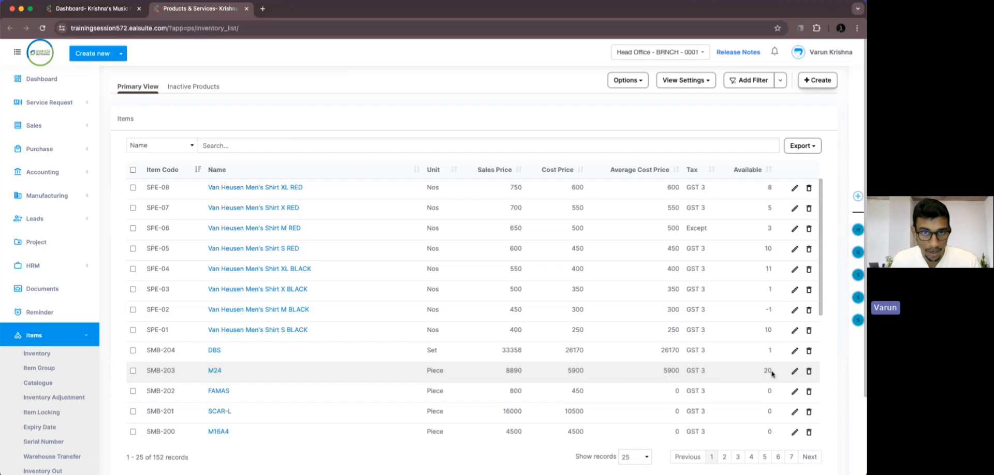
# Open the M24 item and review its available stock by warehouse and its latest batch in.
pyautogui.click(220, 372)
pyautogui.scroll(-3, 250, 257)
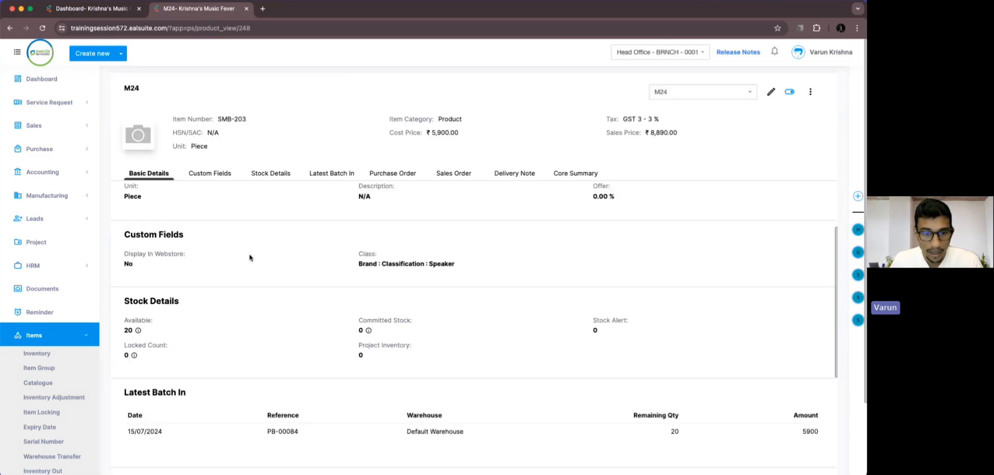
pyautogui.scroll(-2, 250, 257)
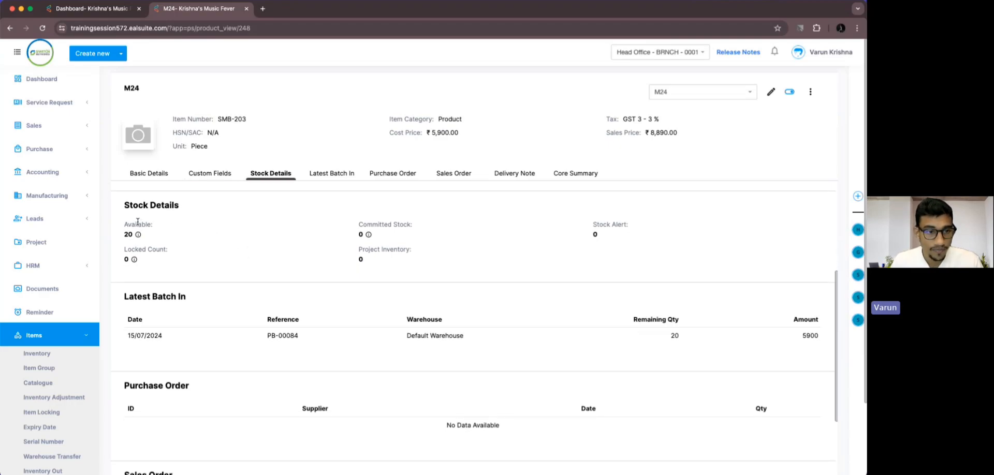
pyautogui.moveTo(140, 235)
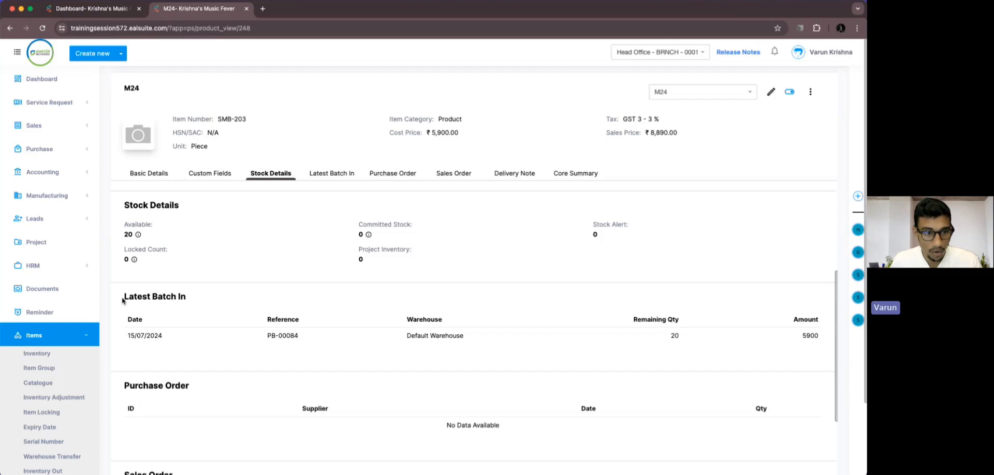
pyautogui.moveTo(122, 300); pyautogui.dragTo(200, 299)
pyautogui.click(200, 300)
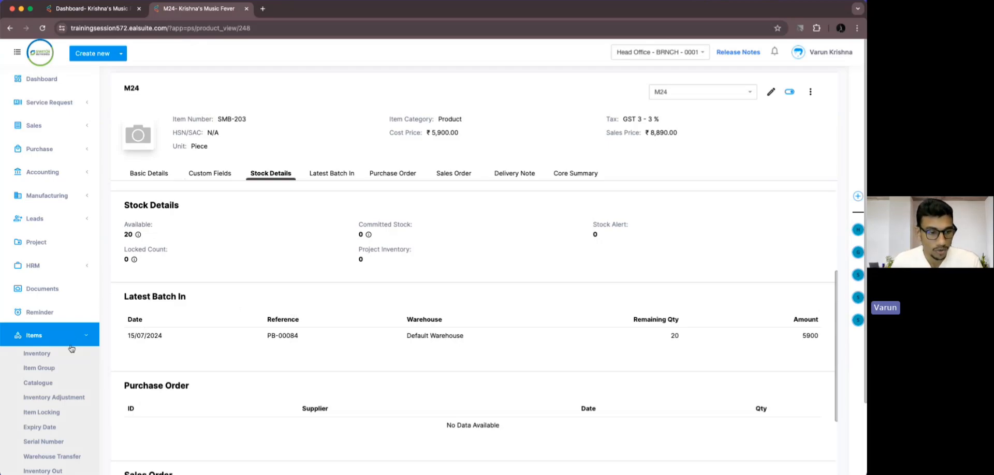
# Open the Inventory Out list in a separate browser tab and start a new inventory out record.
pyautogui.scroll(-1, 72, 348)
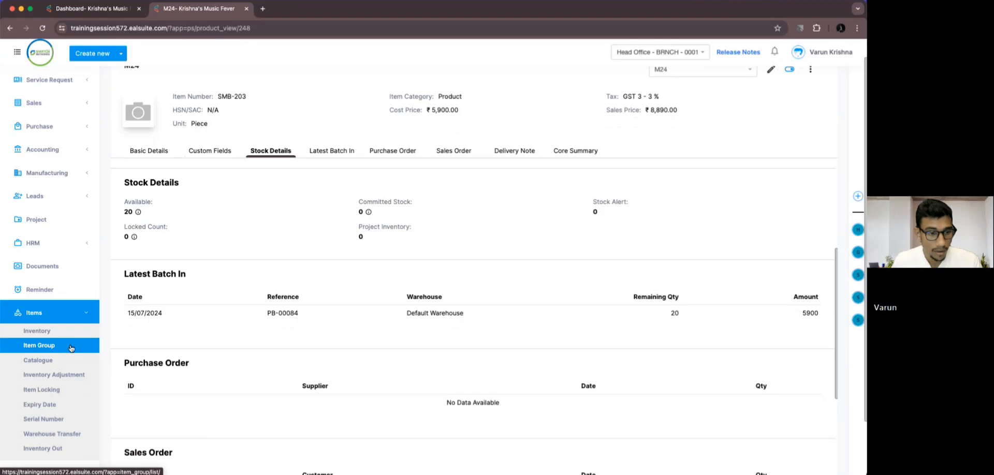
pyautogui.keyDown('super'); pyautogui.click(73, 452); pyautogui.keyUp('super')
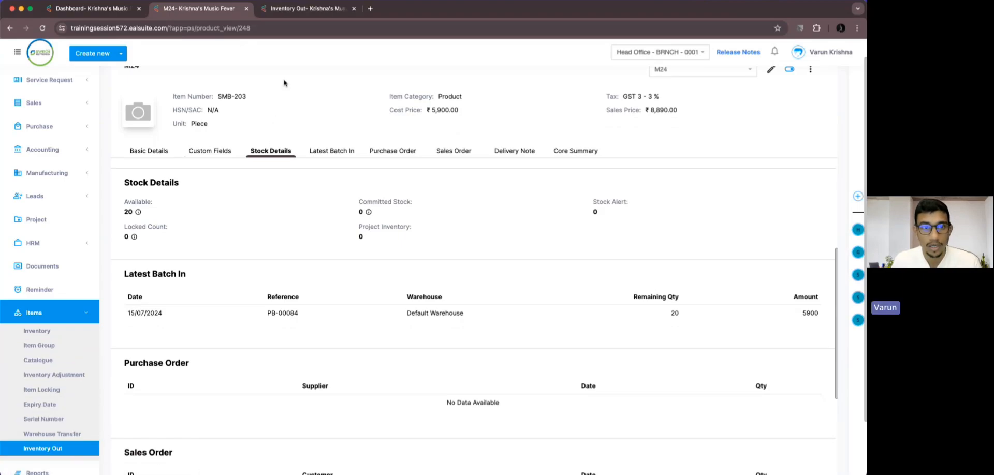
pyautogui.click(282, 12)
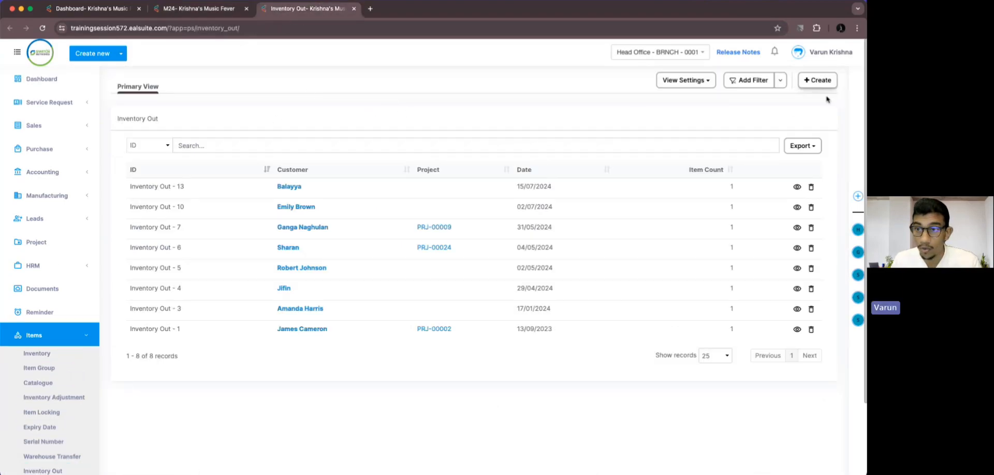
pyautogui.click(819, 81)
# Search the contacts by first name and select the full-name match as the record's customer.
pyautogui.click(317, 125)
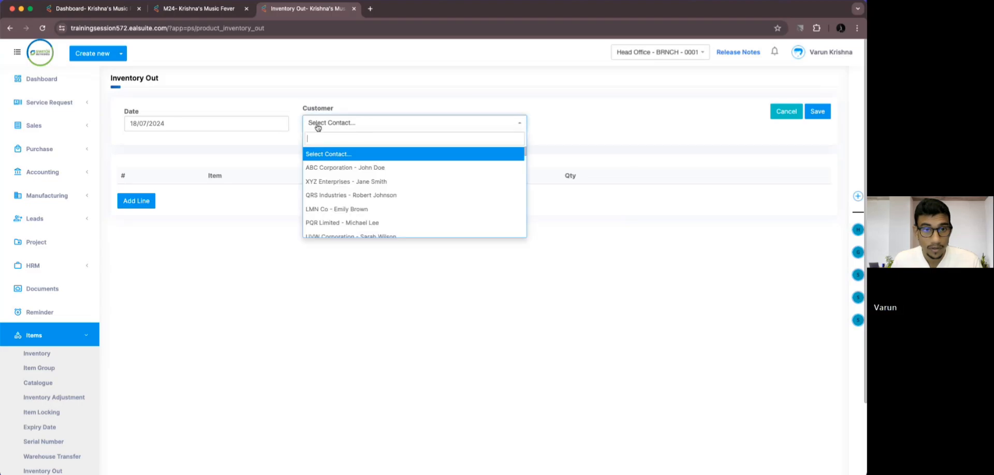
pyautogui.write('Ath')
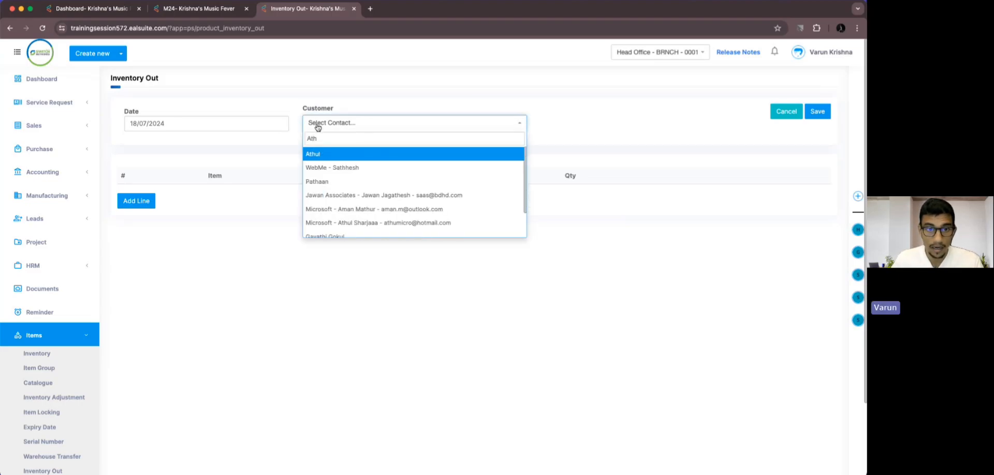
pyautogui.click(336, 154)
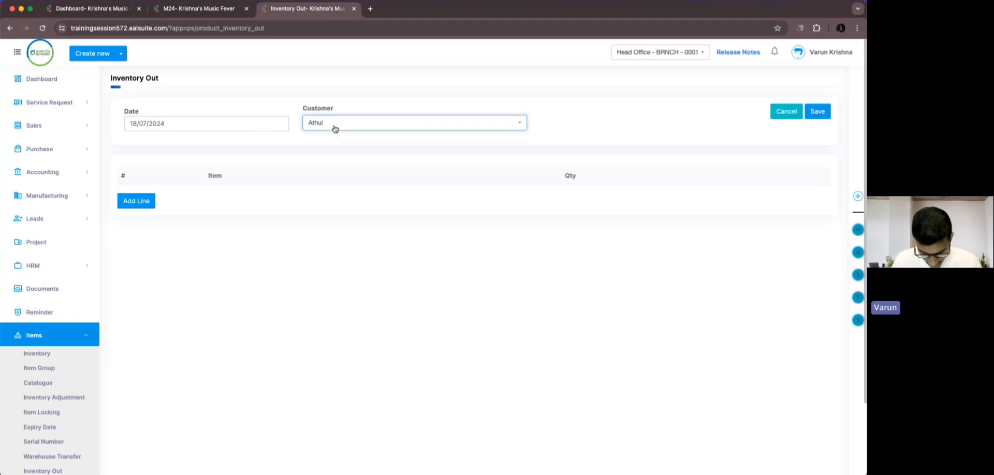
pyautogui.click(350, 128)
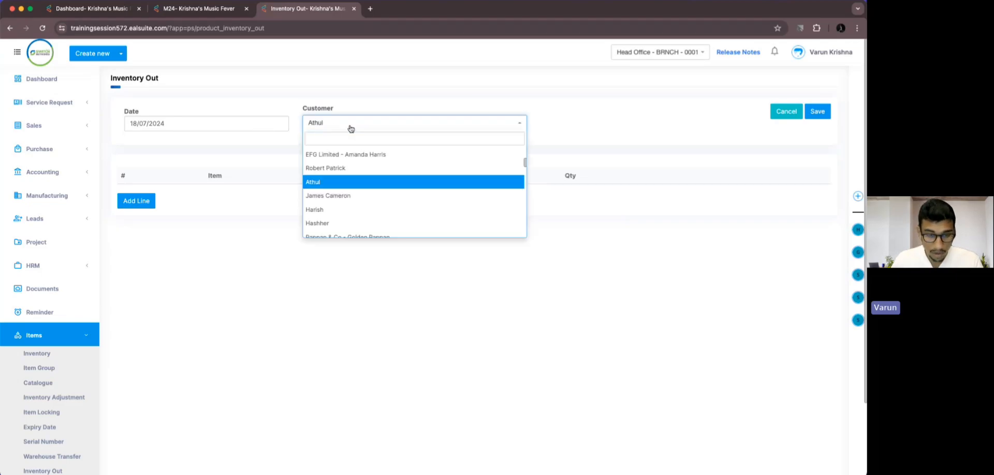
pyautogui.write('Athul')
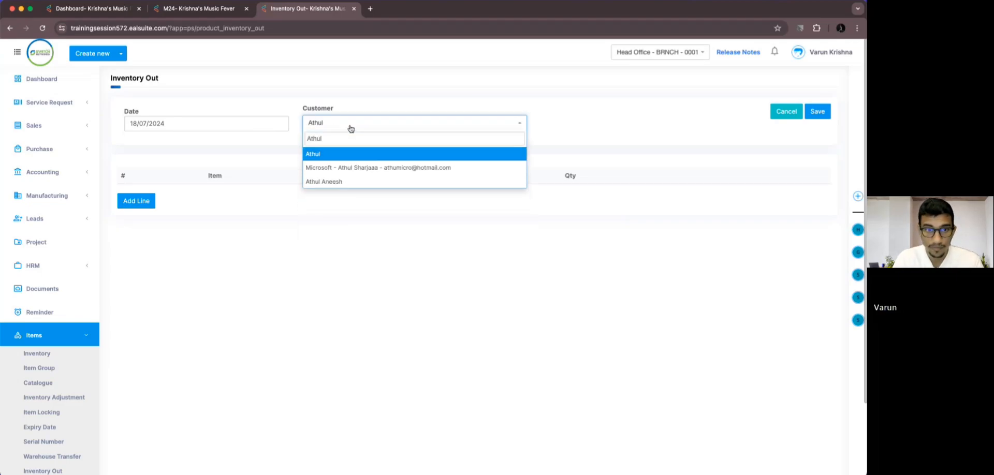
pyautogui.click(331, 181)
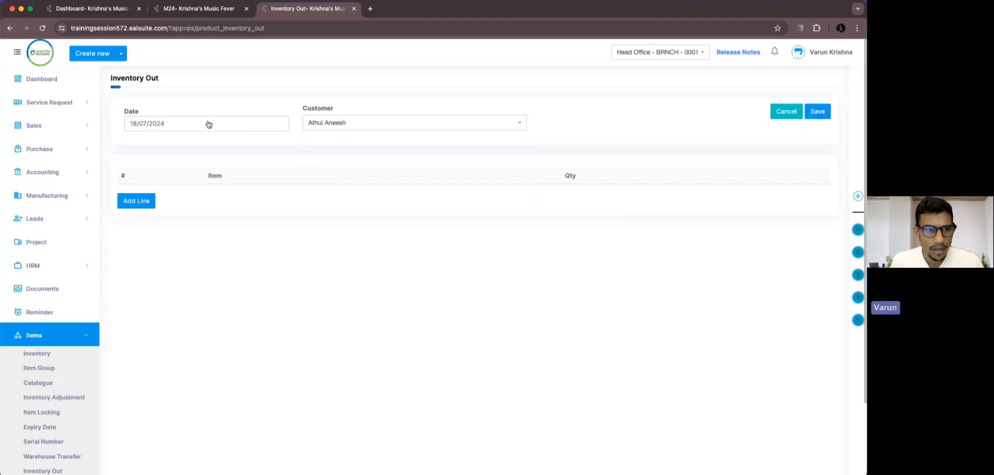
# Add an item line for M24 with a quantity of 3 to the inventory out record.
pyautogui.click(135, 207)
pyautogui.click(191, 201)
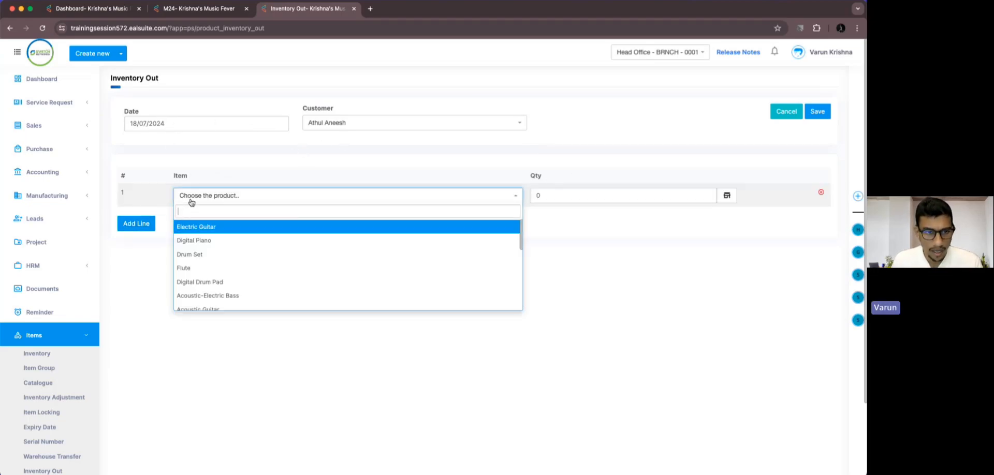
pyautogui.write('m24')
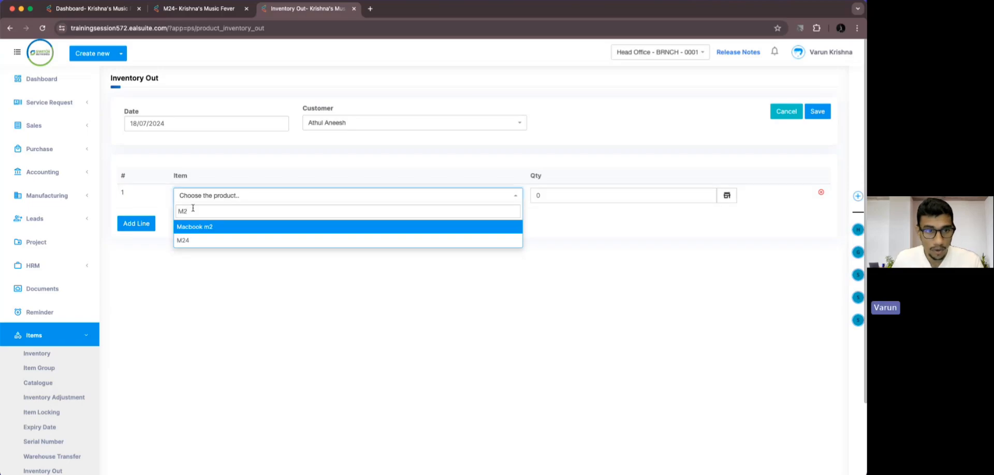
pyautogui.click(196, 240)
pyautogui.click(557, 194)
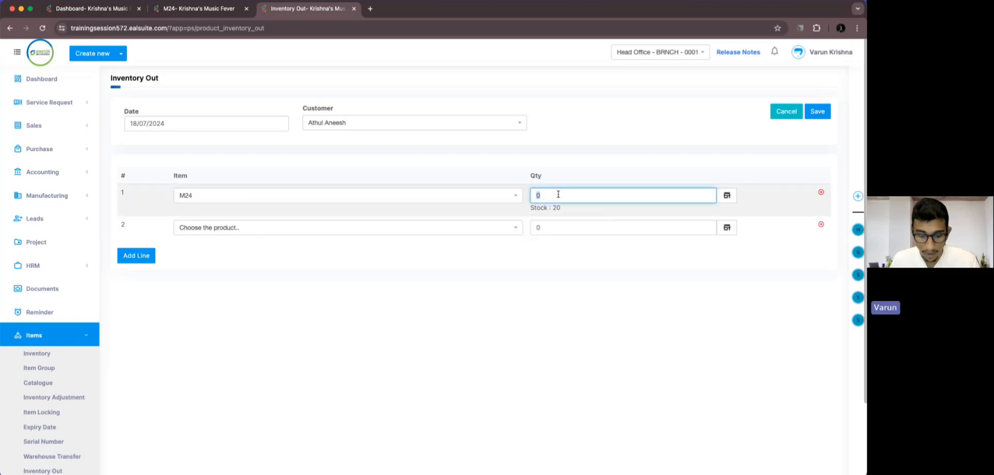
pyautogui.write('3')
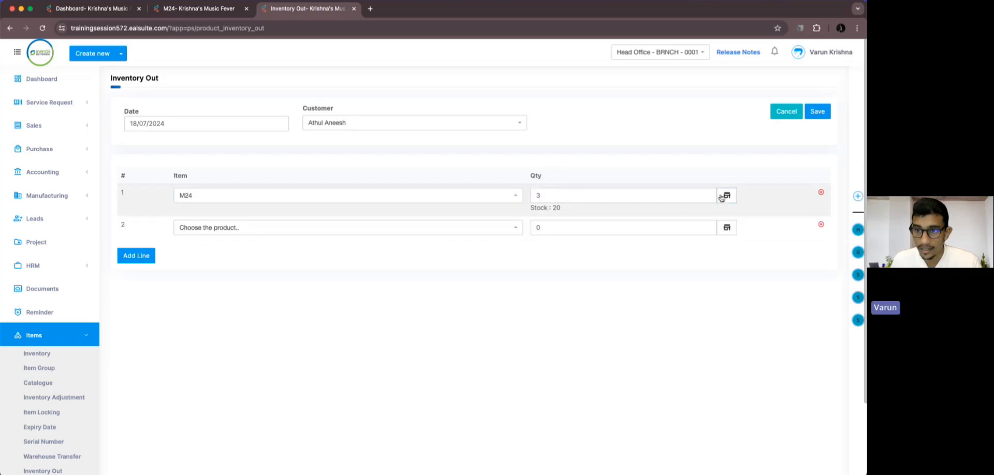
# Check the M24 line's warehouse allocation without changing it, and save the inventory out record.
pyautogui.click(725, 196)
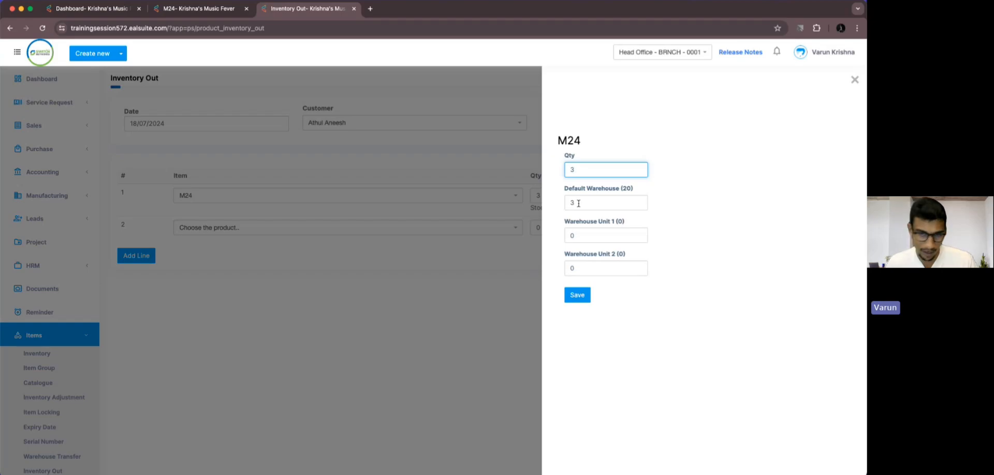
pyautogui.click(854, 79)
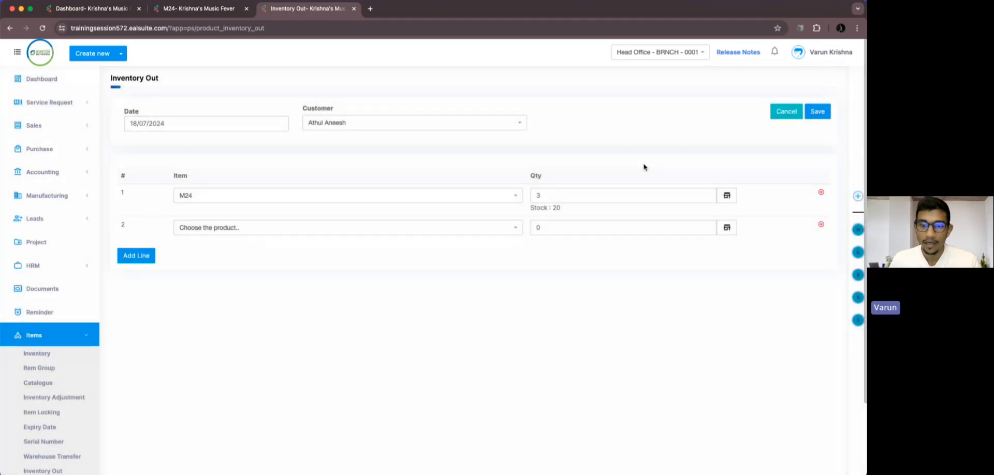
pyautogui.click(823, 115)
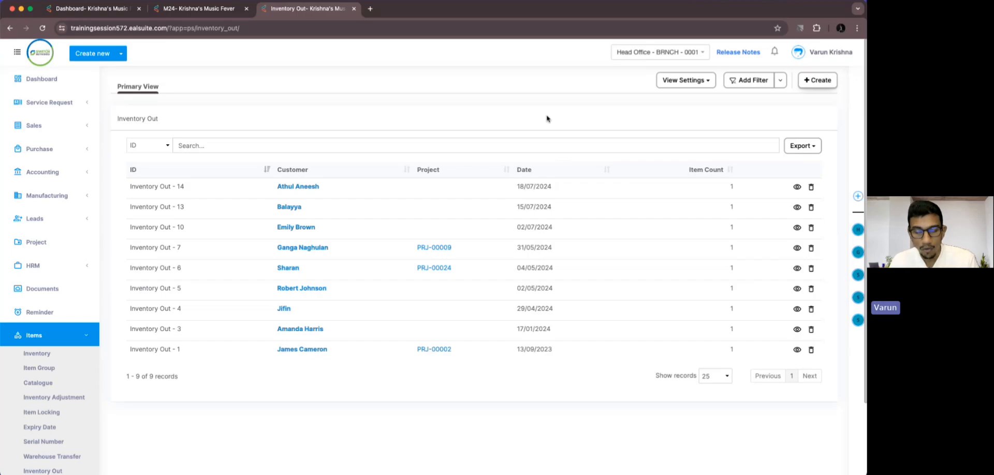
# View the item and quantity of the newly saved record, Inventory Out - 14, and close its details.
pyautogui.click(797, 187)
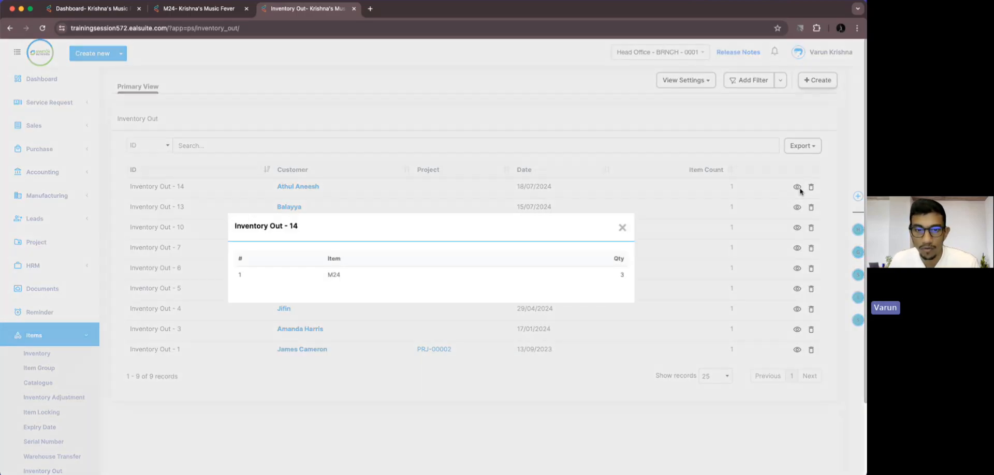
pyautogui.moveTo(321, 273); pyautogui.dragTo(352, 278)
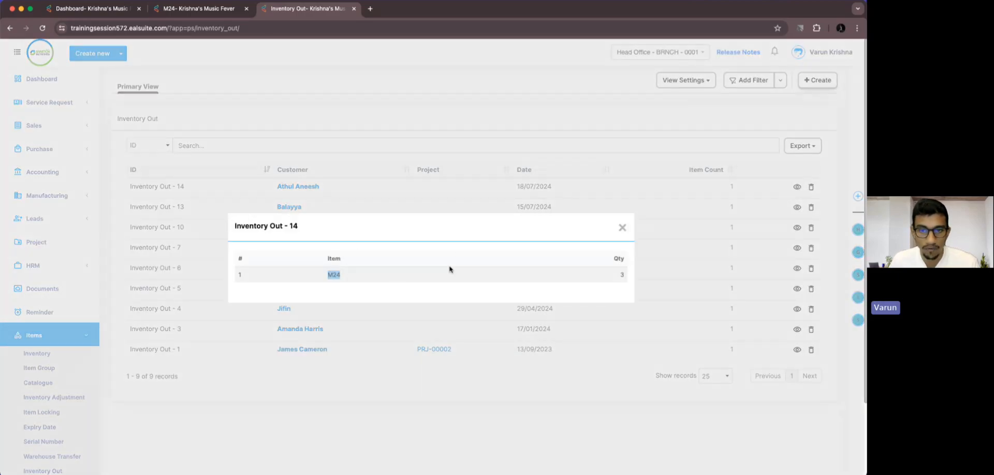
pyautogui.click(621, 228)
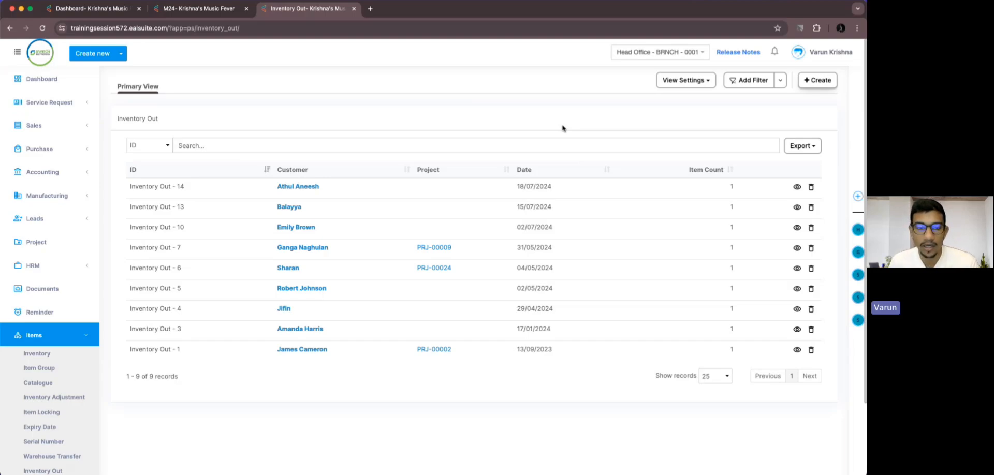
# Return to the M24 item page, reload it and check the available stock by warehouse.
pyautogui.click(200, 9)
pyautogui.scroll(2, 317, 215)
pyautogui.click(43, 28)
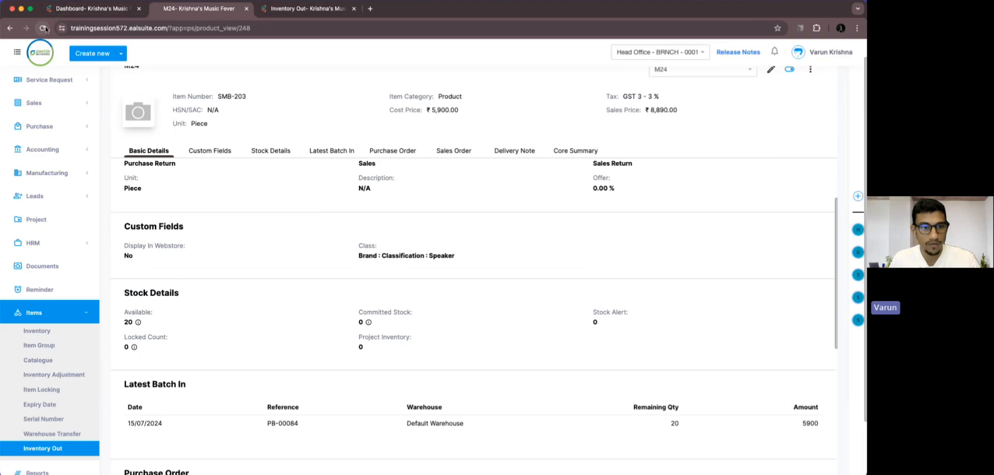
pyautogui.scroll(-3, 280, 209)
pyautogui.moveTo(137, 249)
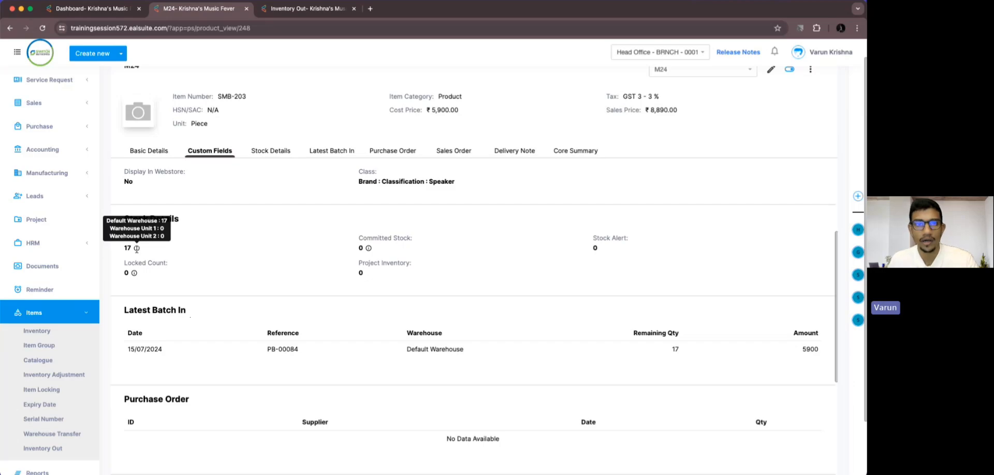
# Delete the Inventory Out - 14 record from the Inventory Out list.
pyautogui.click(317, 10)
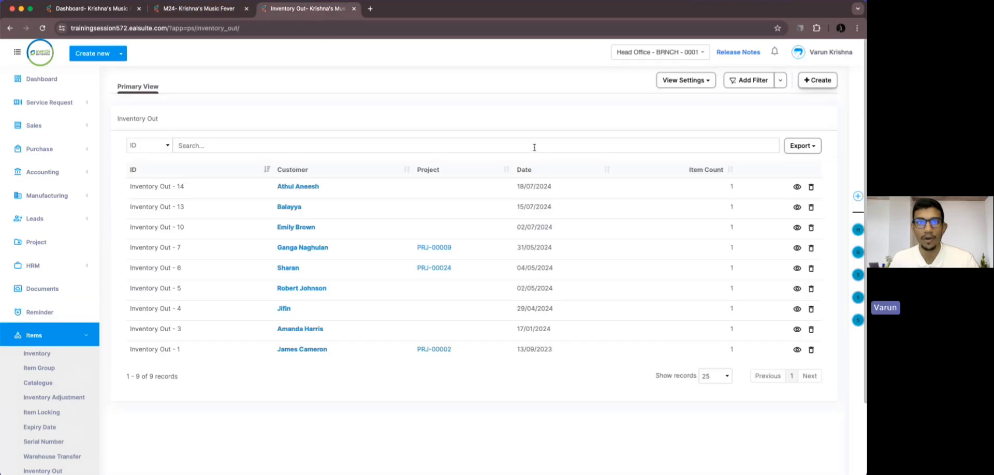
pyautogui.click(811, 187)
pyautogui.click(548, 275)
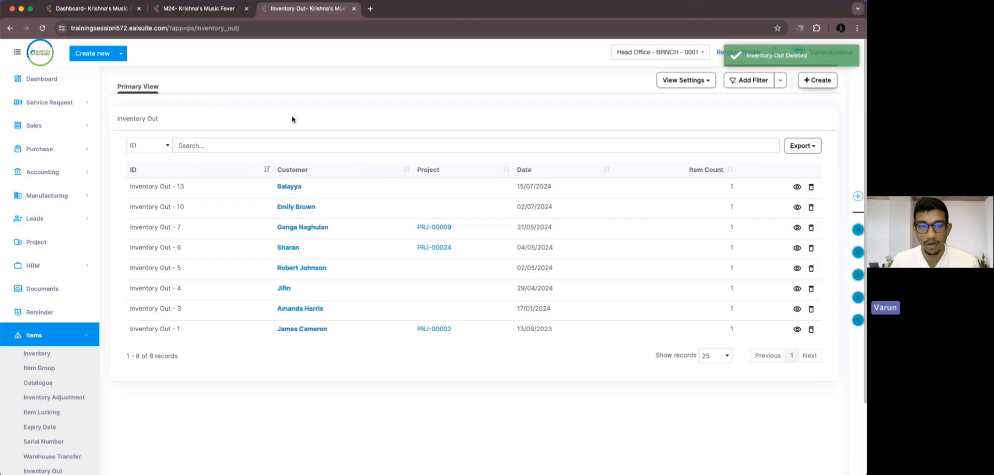
# Recheck the M24 item's stock details and latest batch after the inventory out deletion.
pyautogui.click(197, 9)
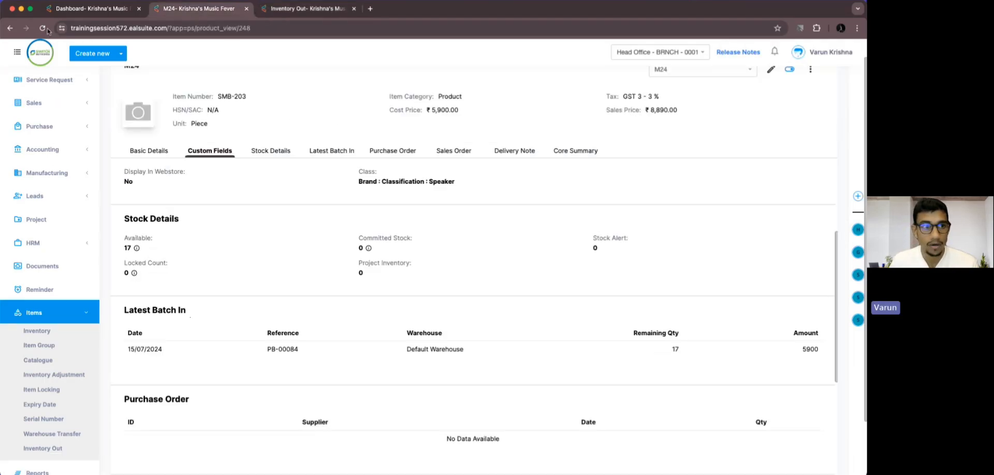
pyautogui.click(149, 151)
pyautogui.scroll(-3, 158, 178)
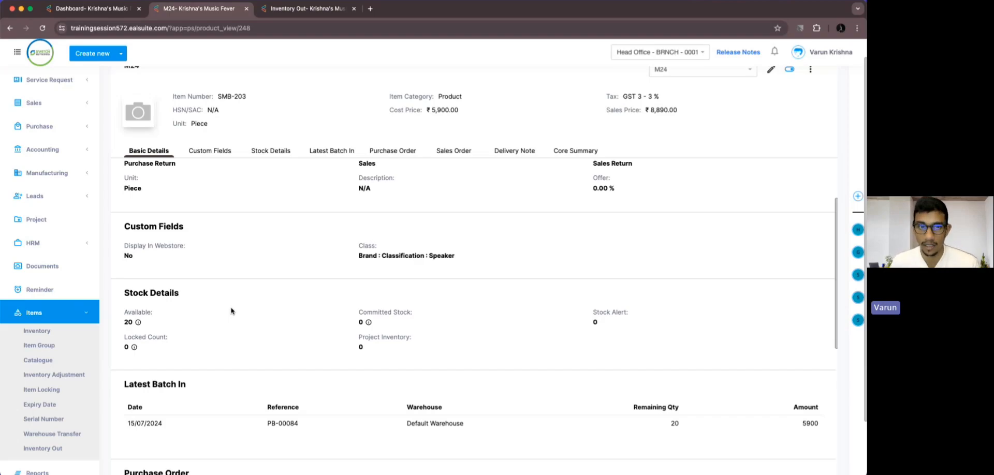
# Create another inventory out record and select the same customer as in the deleted one.
pyautogui.click(273, 14)
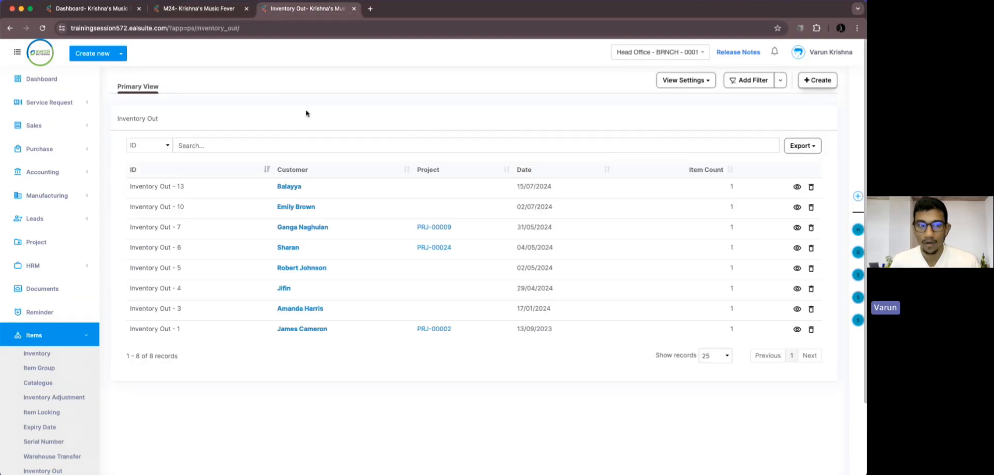
pyautogui.click(821, 80)
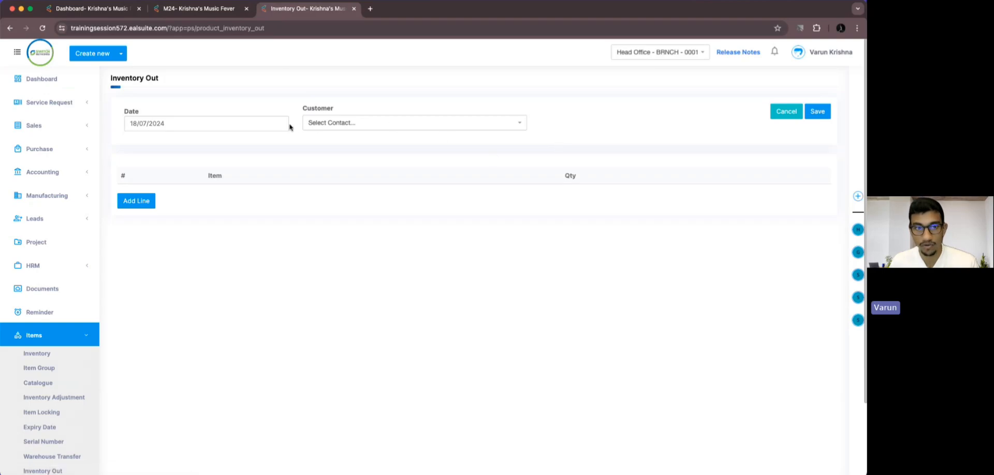
pyautogui.click(334, 122)
pyautogui.write('Athul')
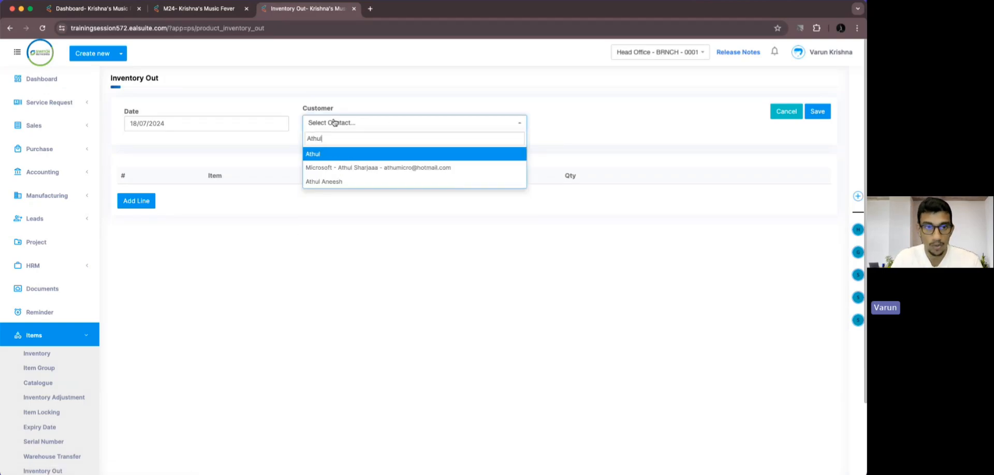
pyautogui.click(333, 181)
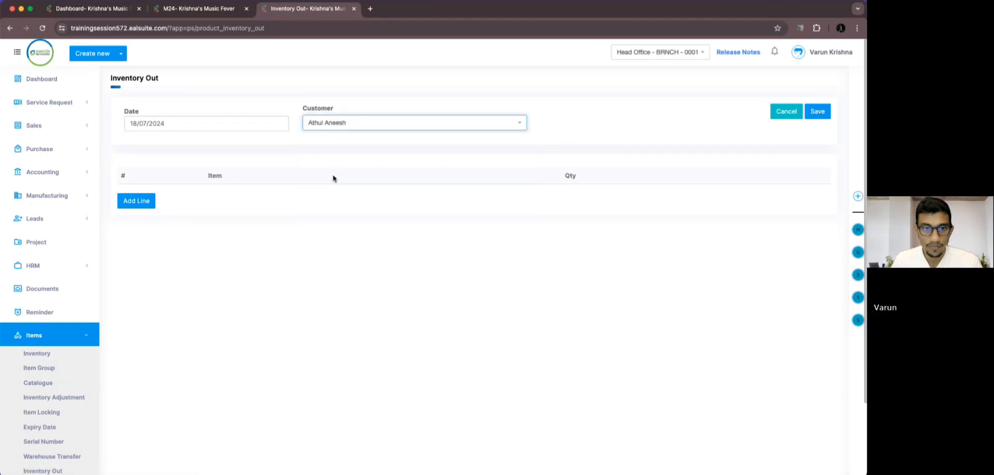
# Add an M24 line with a quantity of 3 to the second inventory out record.
pyautogui.click(136, 201)
pyautogui.click(190, 203)
pyautogui.write('M2')
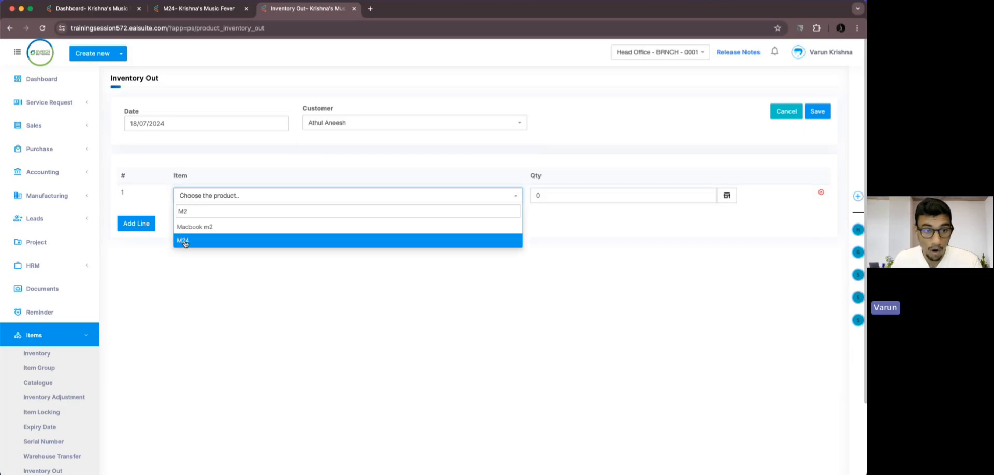
pyautogui.click(185, 243)
pyautogui.click(536, 197)
pyautogui.write('3')
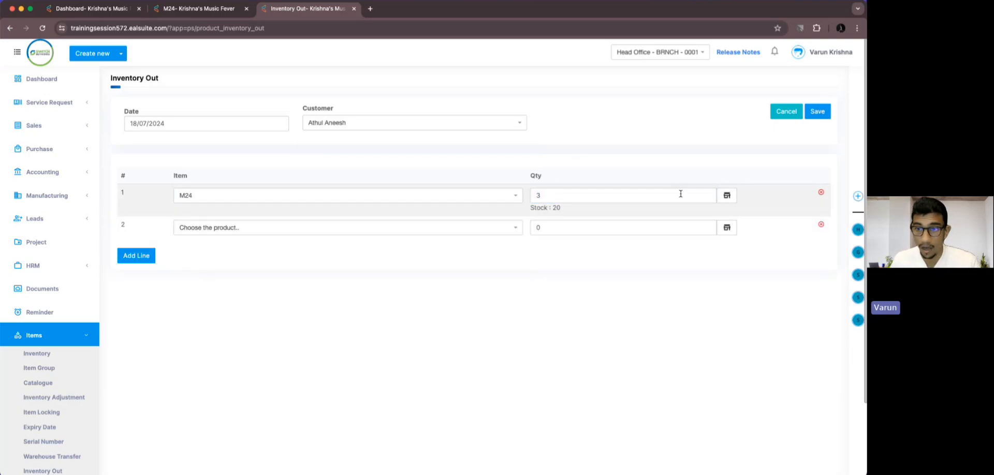
# Save the second inventory out record and reload the M24 item page to check its available stock.
pyautogui.click(817, 112)
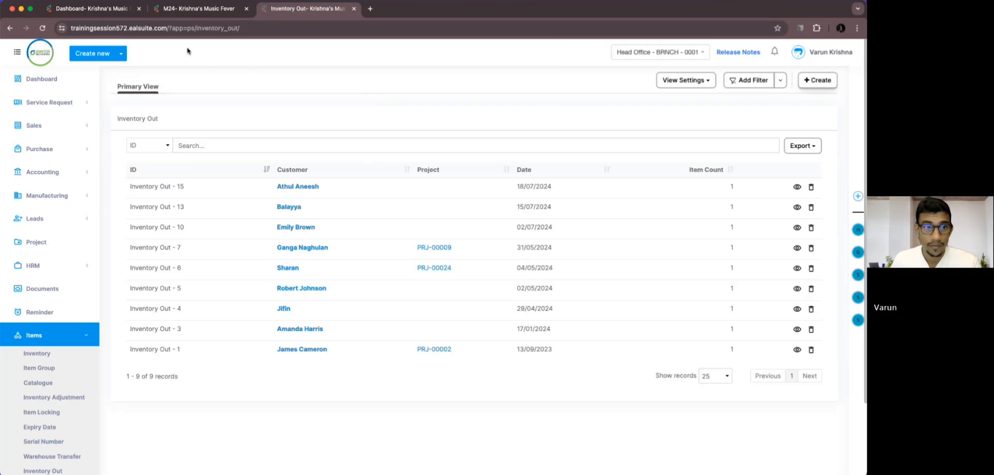
pyautogui.click(199, 9)
pyautogui.click(44, 27)
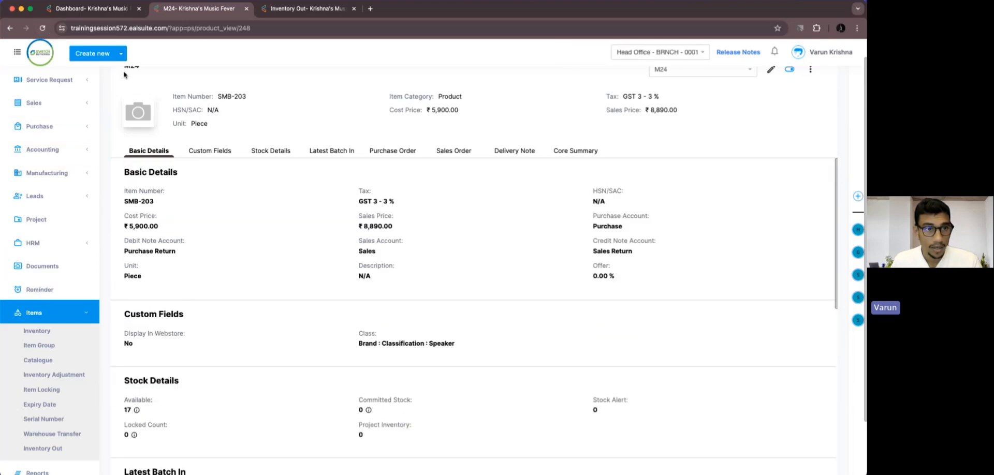
# Start a new sales invoice in a separate browser tab and select the same customer as in the inventory out record.
pyautogui.click(119, 54)
pyautogui.click(94, 102)
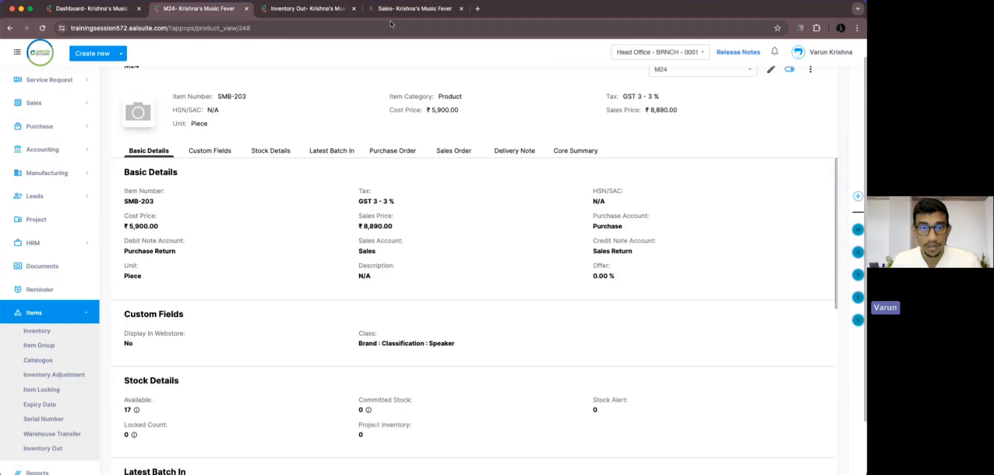
pyautogui.hotkey('ctrl', 'Tab')
pyautogui.hotkey('ctrl', 'Tab')
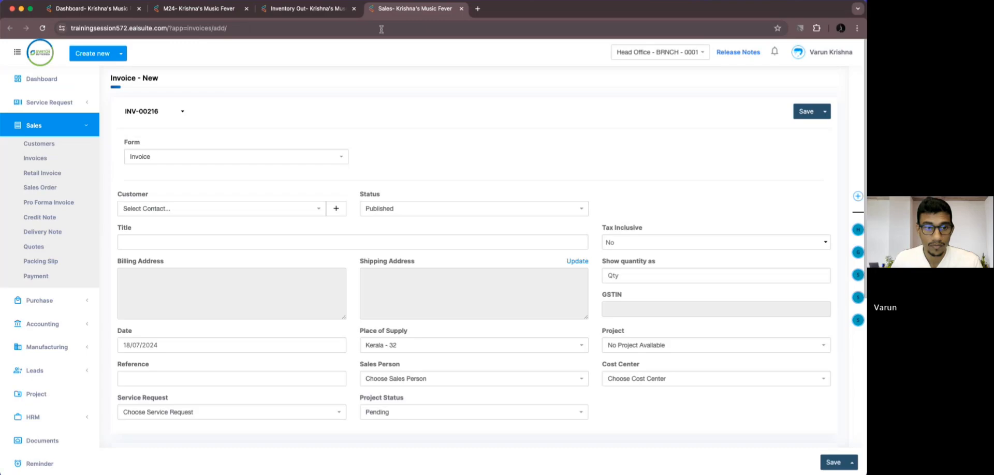
pyautogui.click(266, 209)
pyautogui.write('Athu')
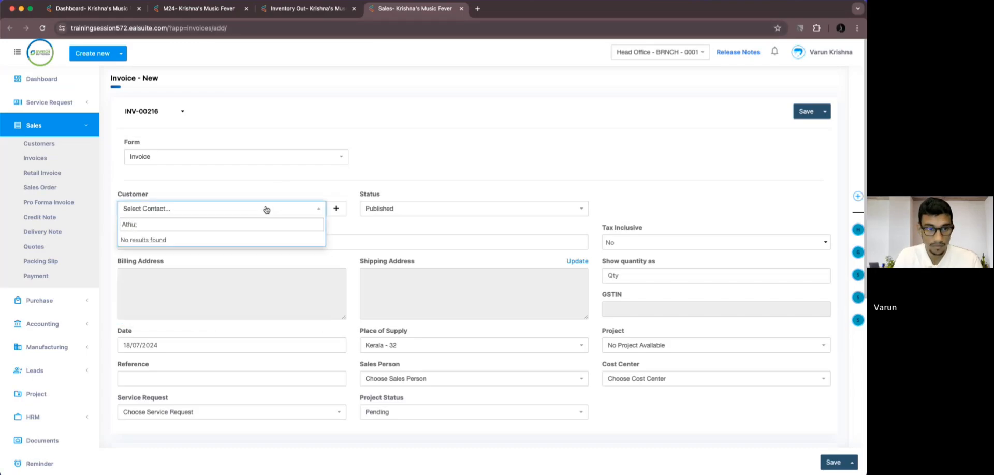
pyautogui.click(248, 241)
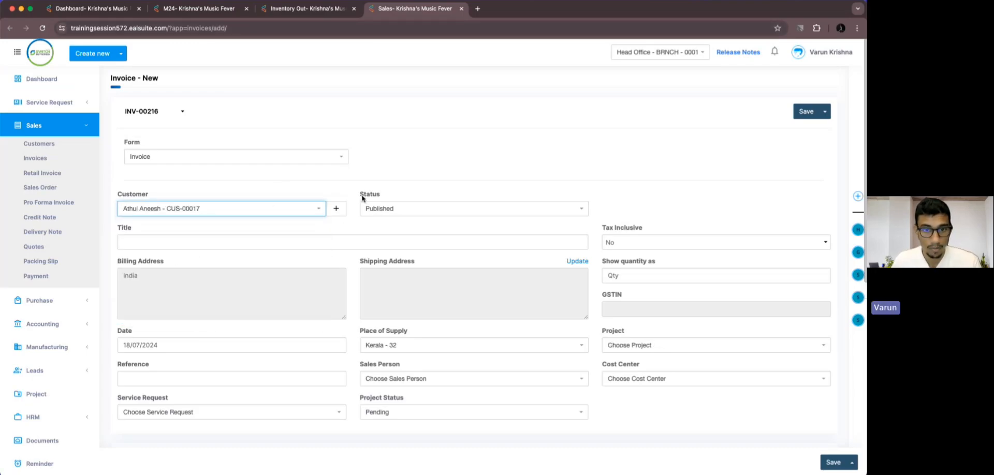
# Choose Anjantha T-Shirts Blue L FS - 0175 as the product on the invoice's first line.
pyautogui.scroll(-2, 356, 197)
pyautogui.scroll(-1, 356, 197)
pyautogui.click(220, 350)
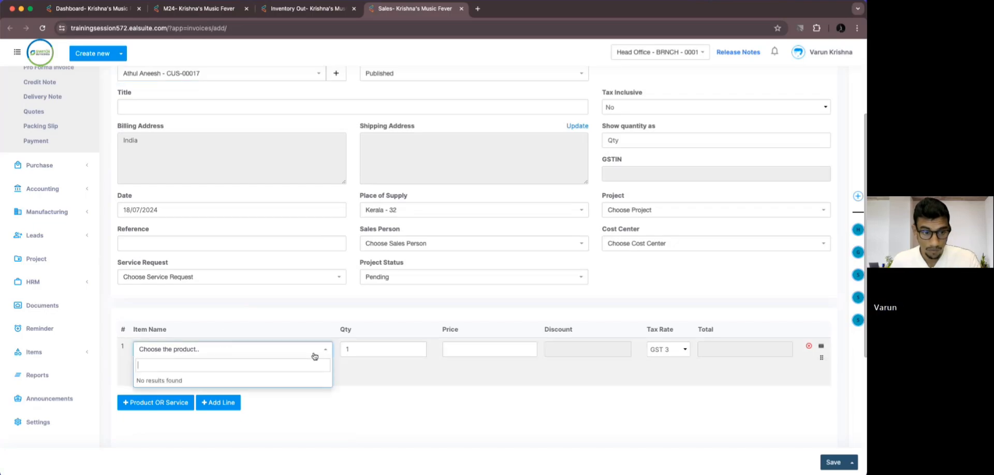
pyautogui.write('M2')
pyautogui.press('BackSpace')
pyautogui.press('BackSpace')
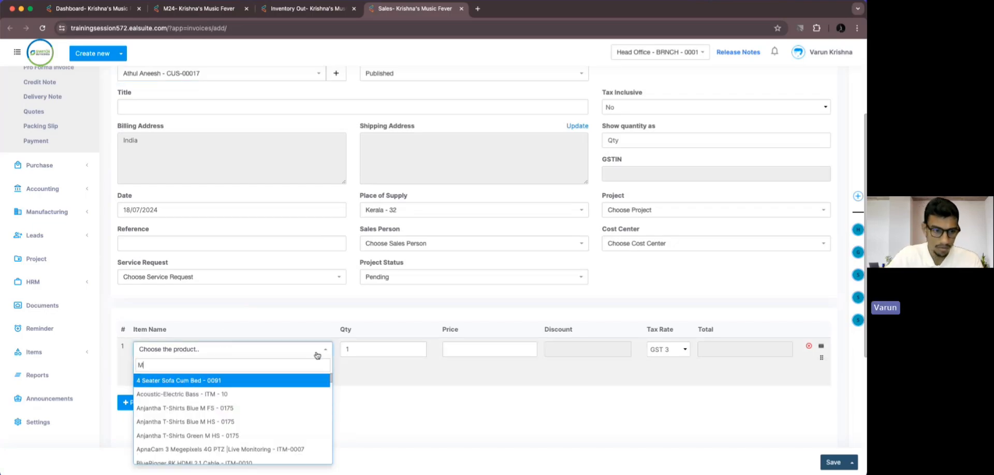
pyautogui.press('capslock')
pyautogui.write('A')
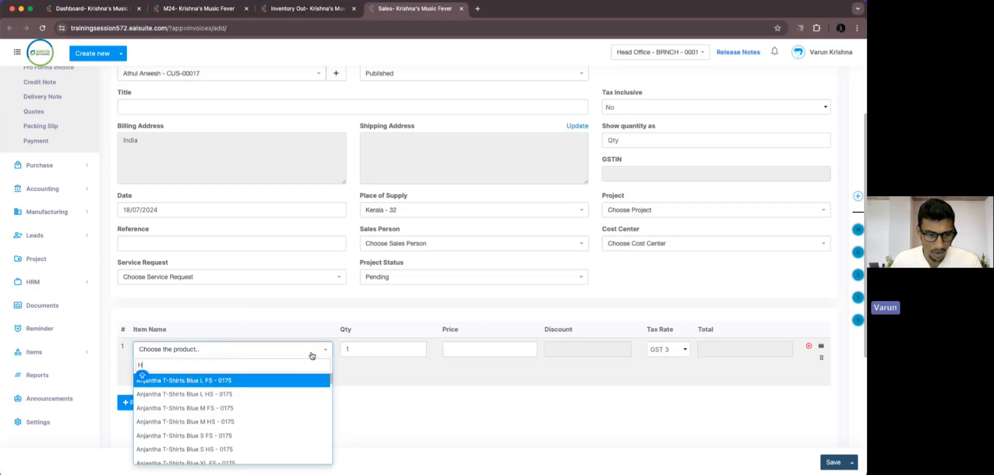
pyautogui.click(290, 382)
# Set the T-shirt line's price to 799 and its quantity to 2.
pyautogui.click(474, 330)
pyautogui.write('7')
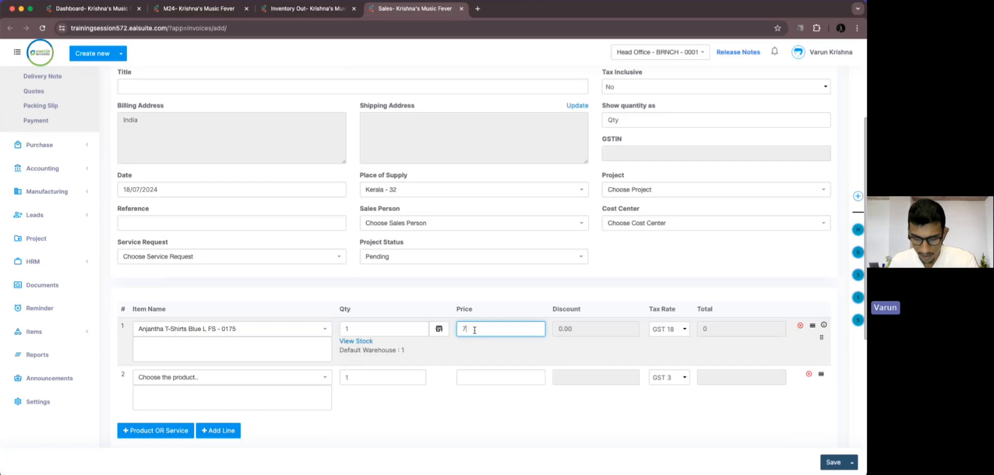
pyautogui.write('99')
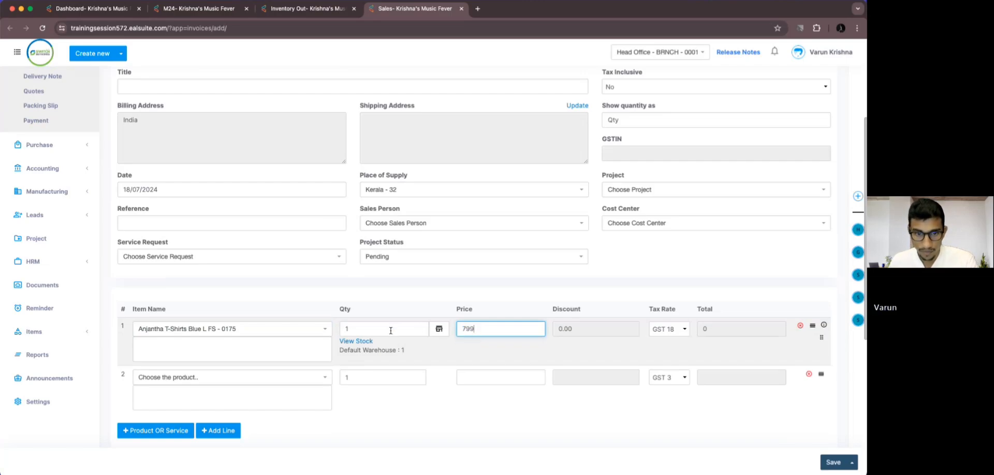
pyautogui.click(391, 329)
pyautogui.write('2')
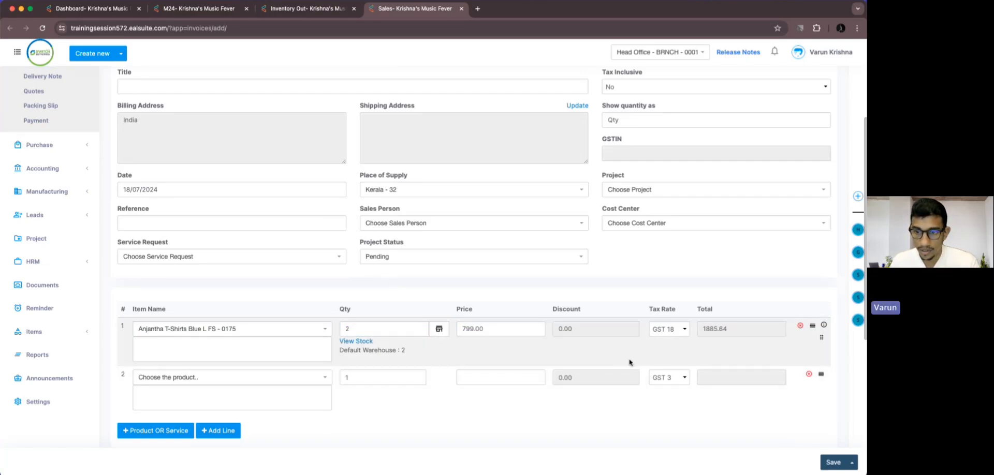
# Save the invoice and compare its customer with the newest record in the Inventory Out list.
pyautogui.scroll(-5, 595, 381)
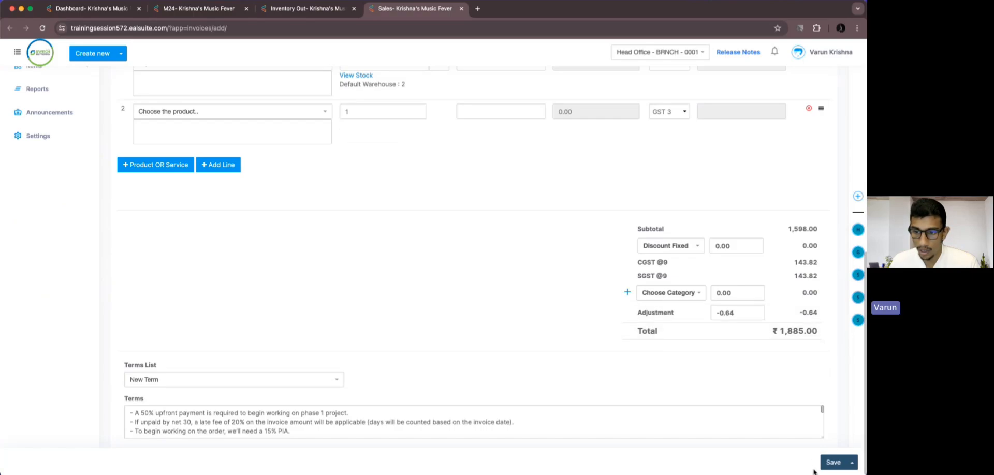
pyautogui.click(831, 462)
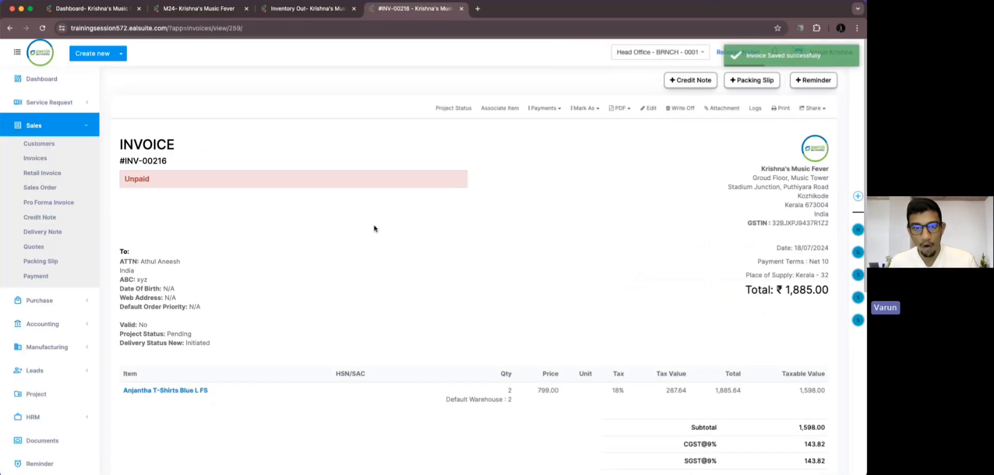
pyautogui.moveTo(142, 262); pyautogui.dragTo(187, 264)
pyautogui.click(220, 254)
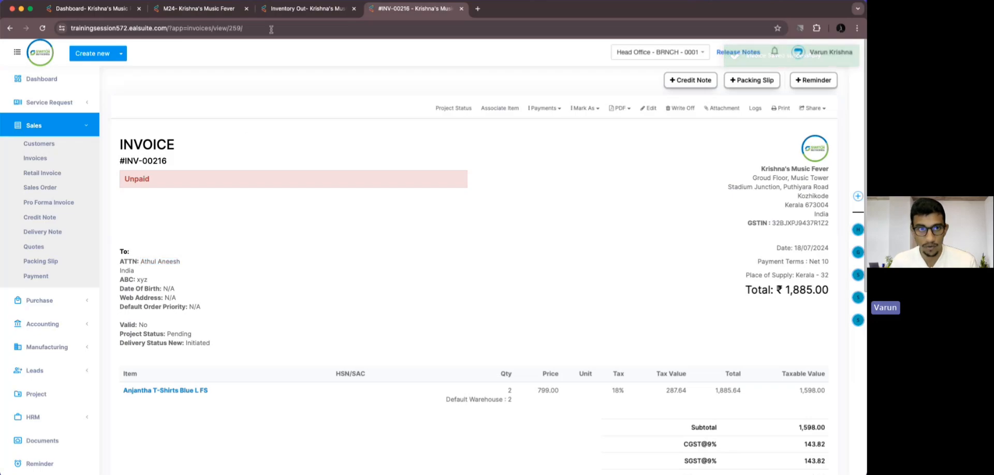
pyautogui.click(296, 9)
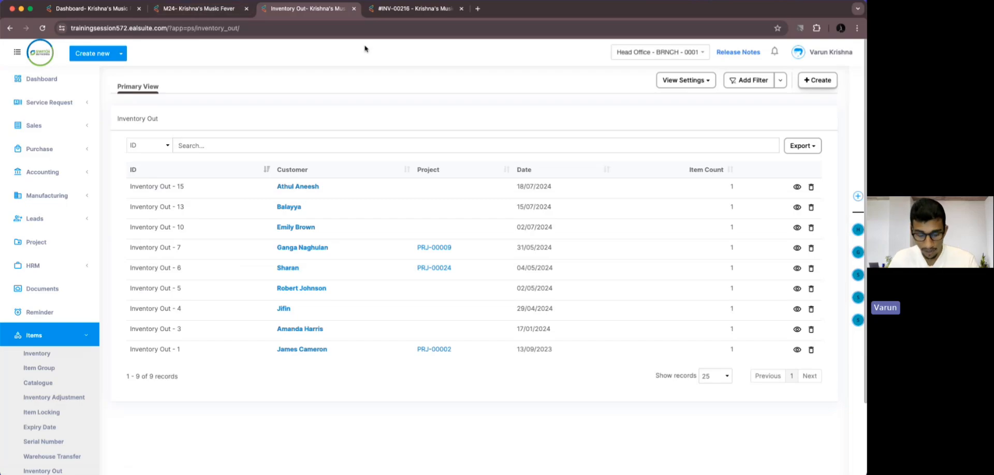
pyautogui.click(409, 8)
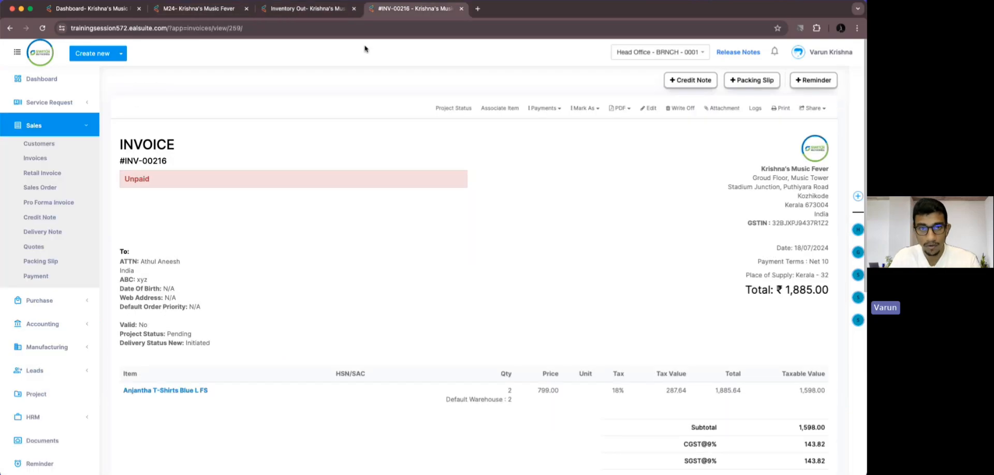
# Associate 3 pieces of the M24 inventory out item with the invoice and review its associated products section.
pyautogui.click(517, 110)
pyautogui.click(506, 271)
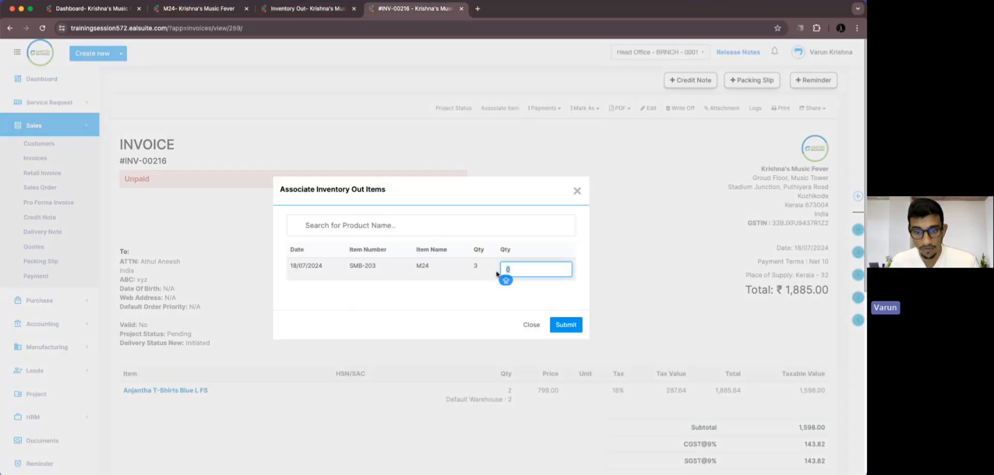
pyautogui.write('3')
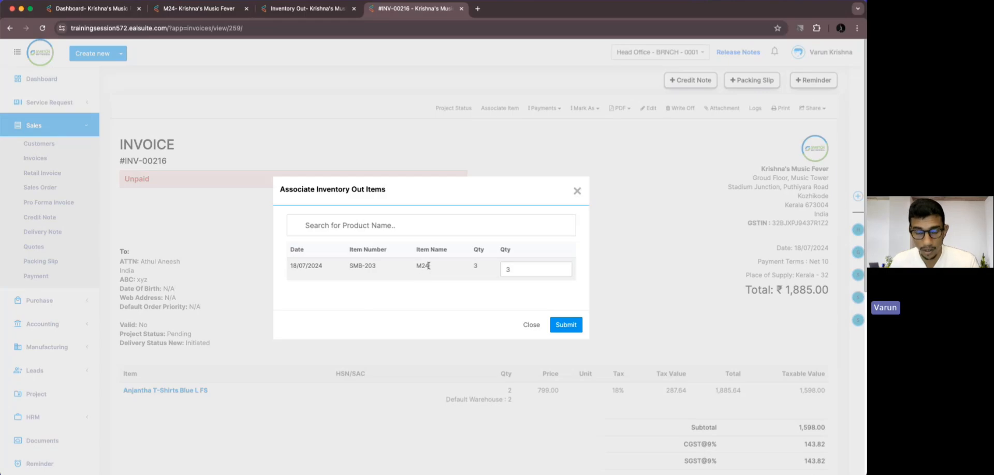
pyautogui.moveTo(428, 266); pyautogui.dragTo(410, 267)
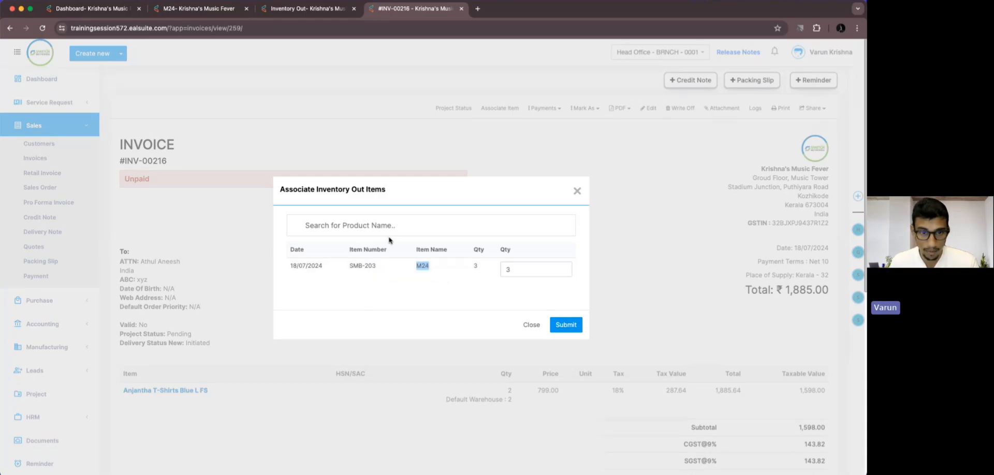
pyautogui.click(467, 299)
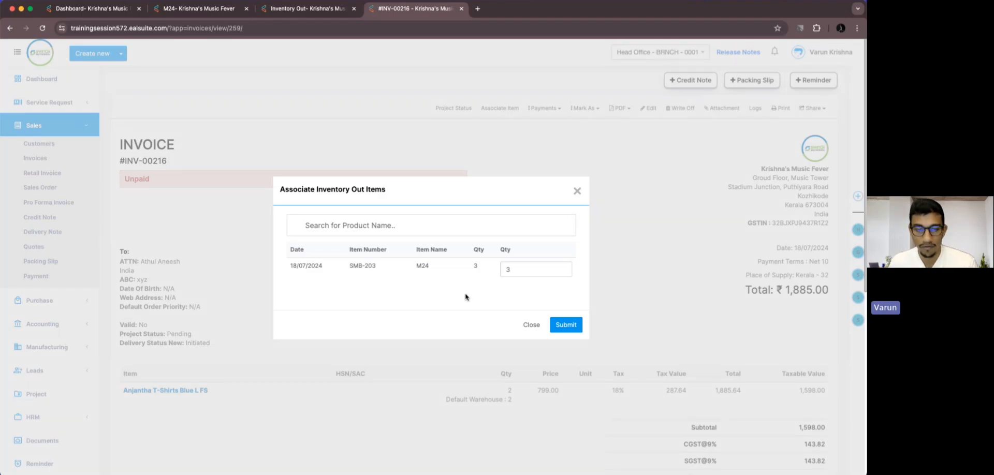
pyautogui.click(550, 328)
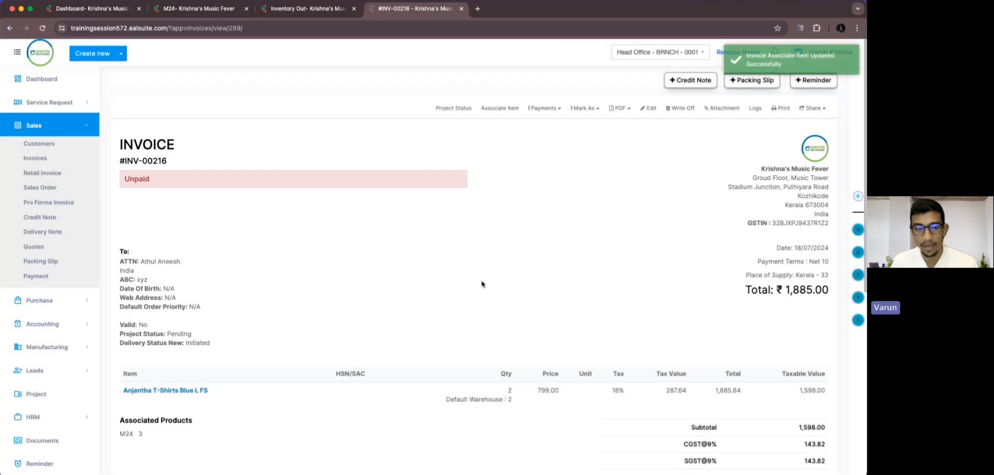
pyautogui.scroll(-3, 482, 283)
pyautogui.moveTo(119, 258); pyautogui.dragTo(198, 259)
pyautogui.click(192, 265)
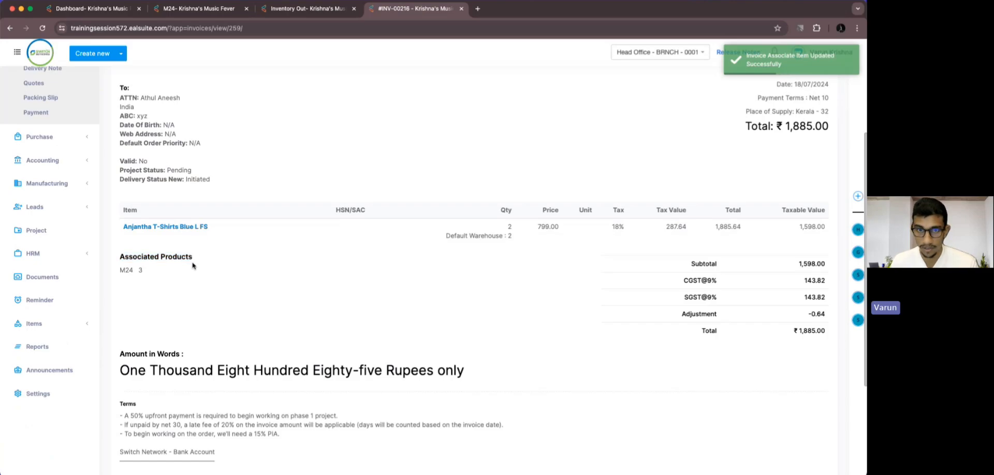
pyautogui.scroll(3, 211, 279)
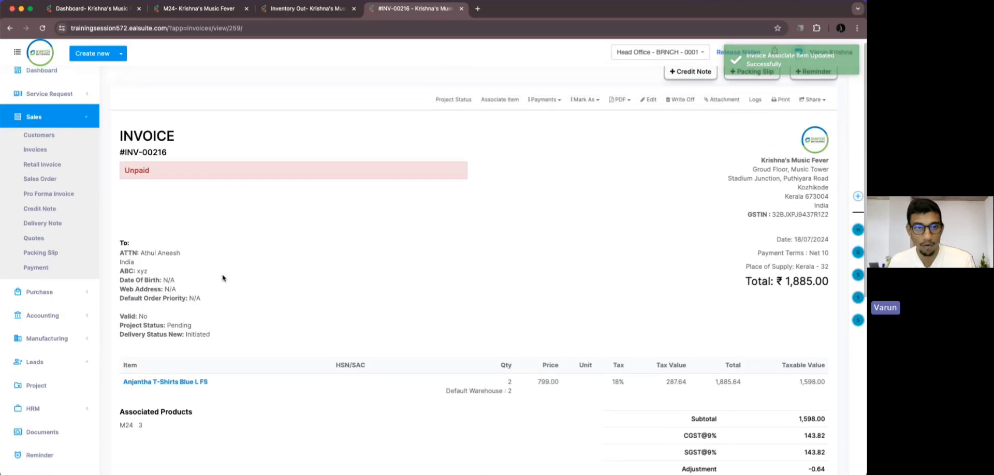
# Try to delete the Inventory Out - 15 record that is associated with the invoice.
pyautogui.click(303, 9)
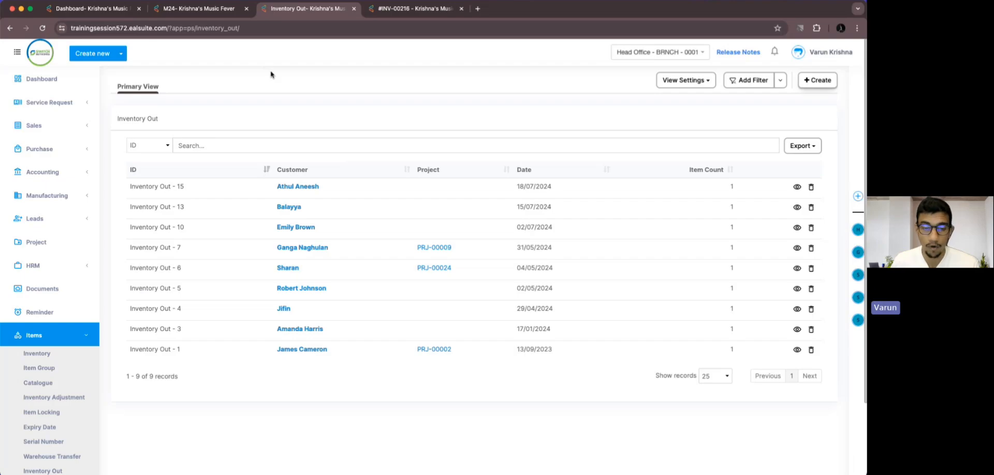
pyautogui.click(811, 187)
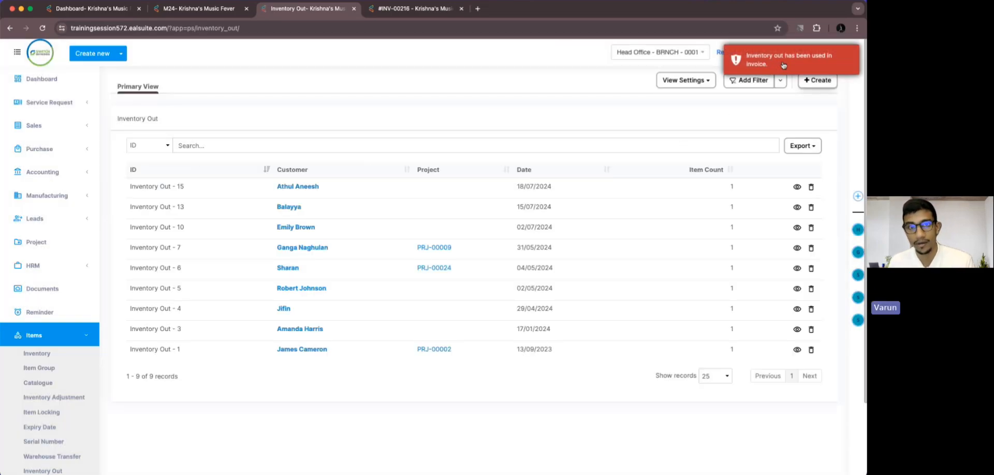